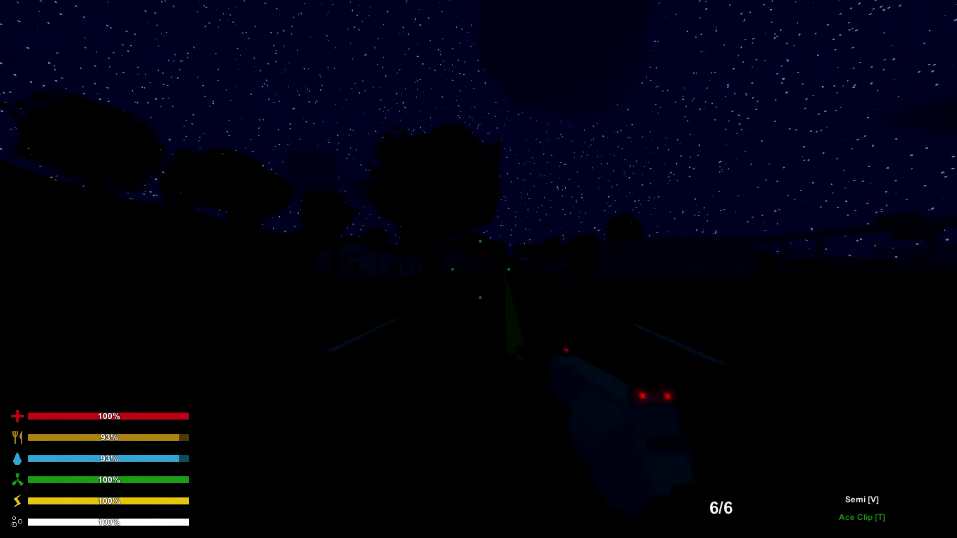
Step: Switch the revolver's fire mode to Safety
{"action": "key", "text": "v"}
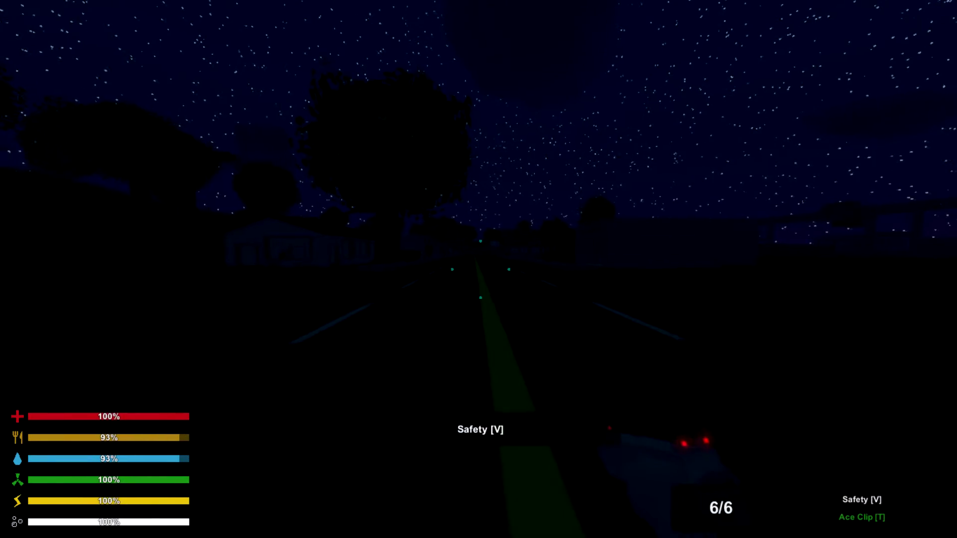
Step: Set the handgun back to Semi fire mode and lower it from aiming
{"action": "key", "text": "v"}
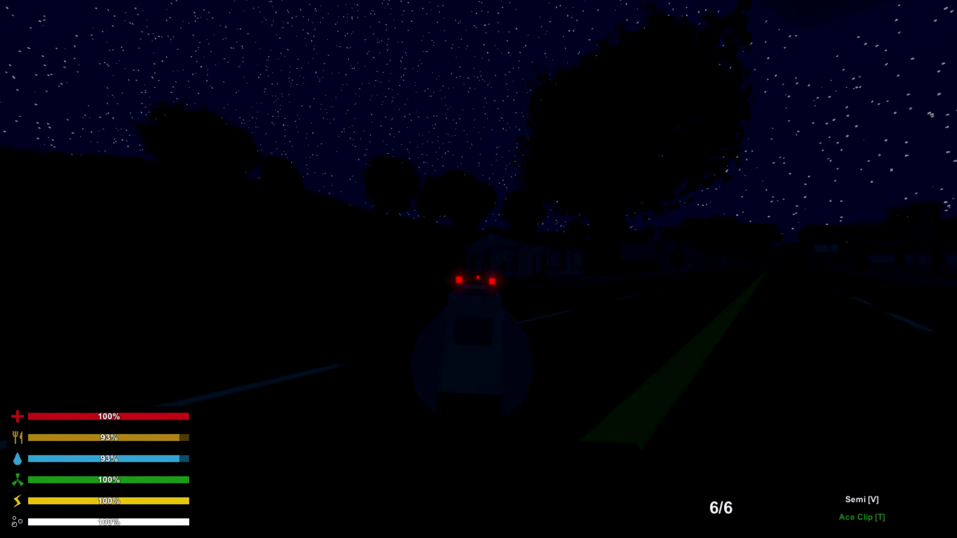
{"action": "right_click", "coordinate": [479, 269]}
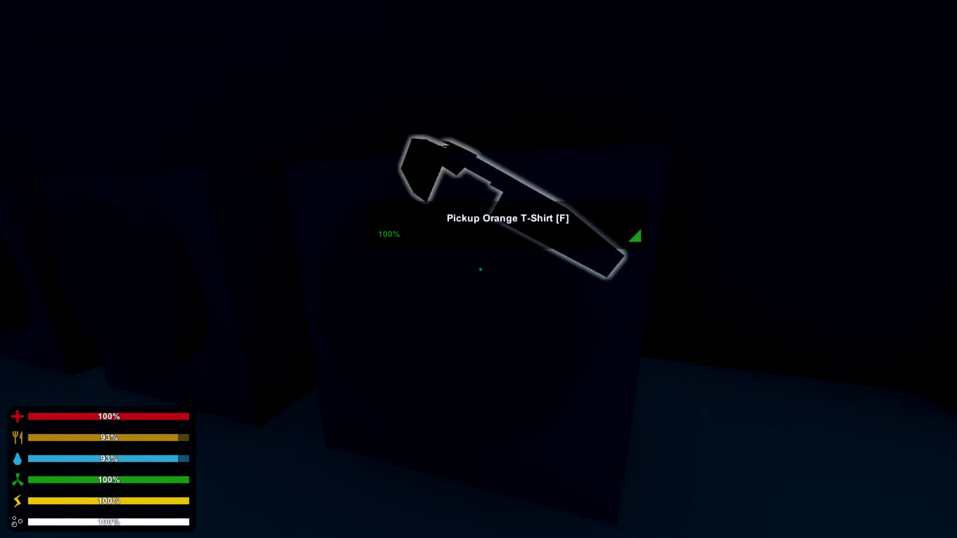
Step: Take the Orange T-Shirt from the crate and check it in the inventory
{"action": "key", "text": "f"}
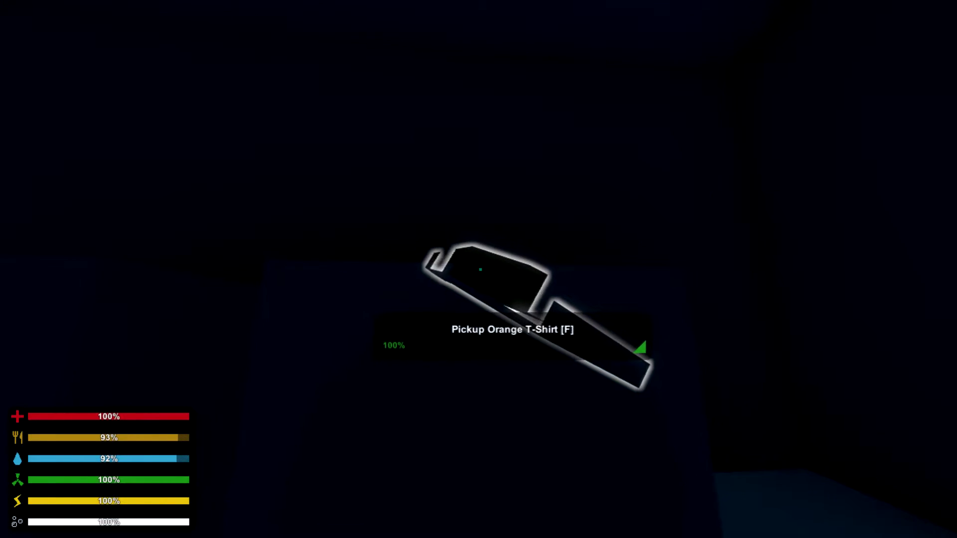
{"action": "key", "text": "f"}
{"action": "key", "text": "g"}
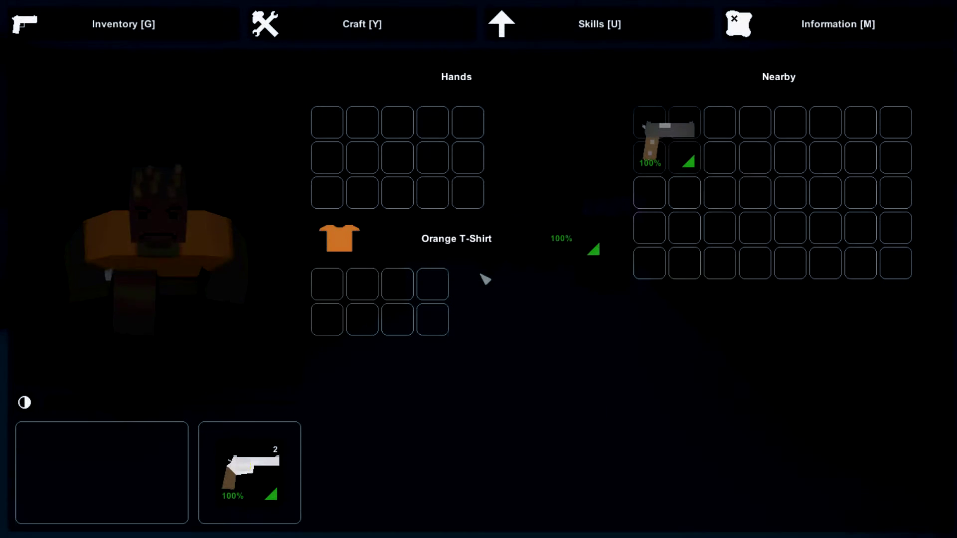
{"action": "key", "text": "g"}
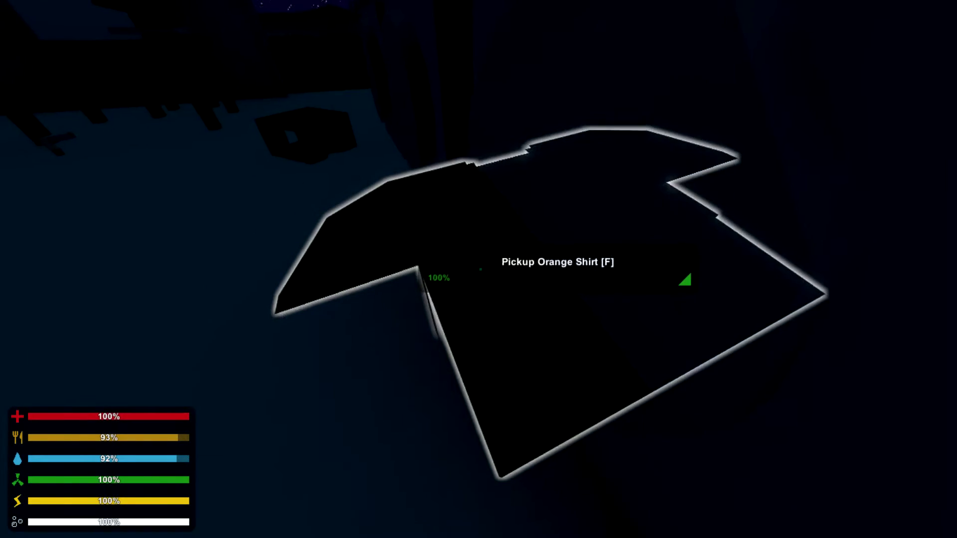
Step: Pick up the Black Sweatervest, check the inventory, then target the Hockey Stick
{"action": "key", "text": "f"}
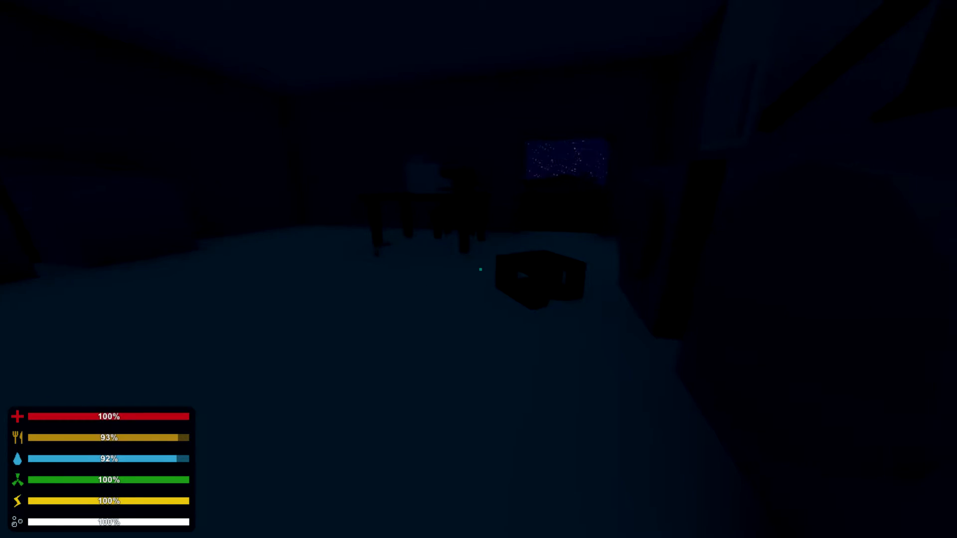
{"action": "key", "text": "g"}
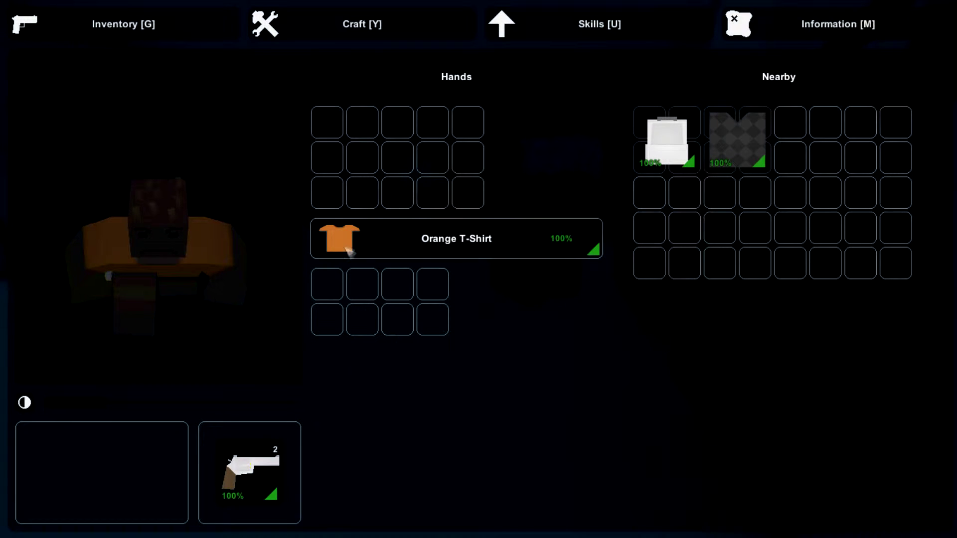
{"action": "key", "text": "g"}
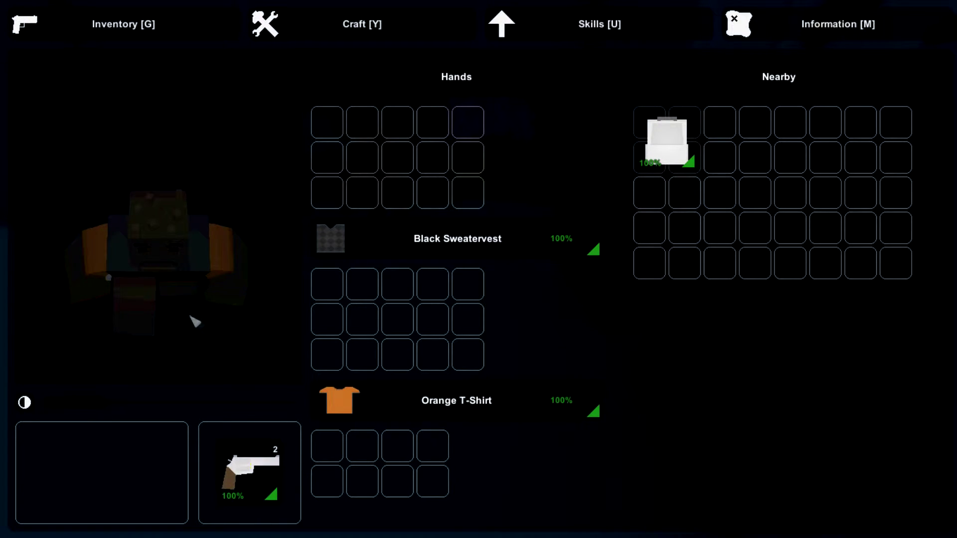
{"action": "key", "text": "g"}
{"action": "key", "text": "g"}
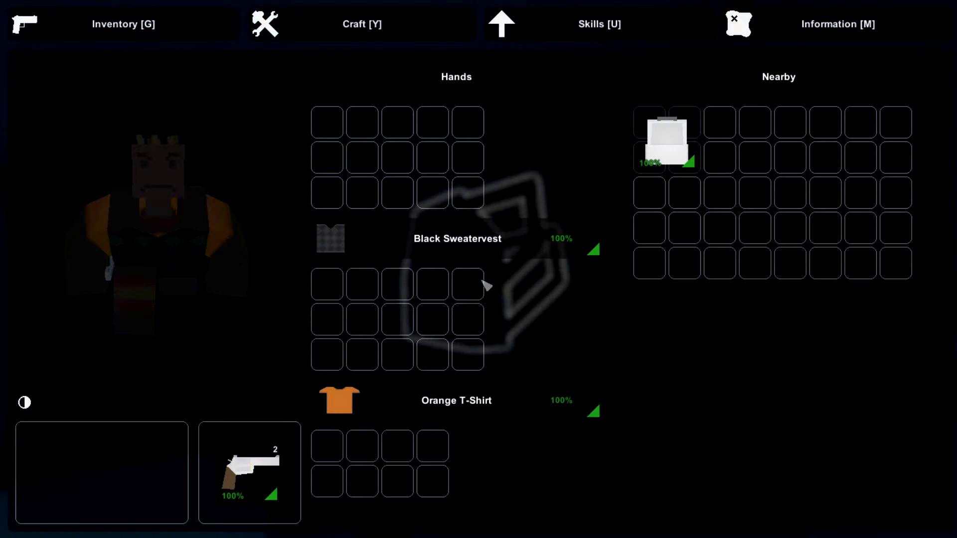
{"action": "key", "text": "g"}
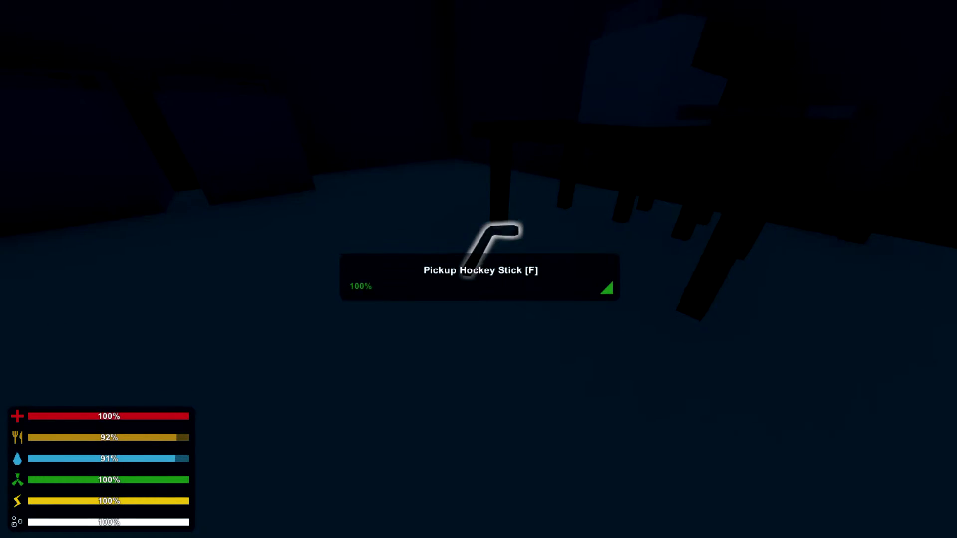
{"action": "key", "text": "f"}
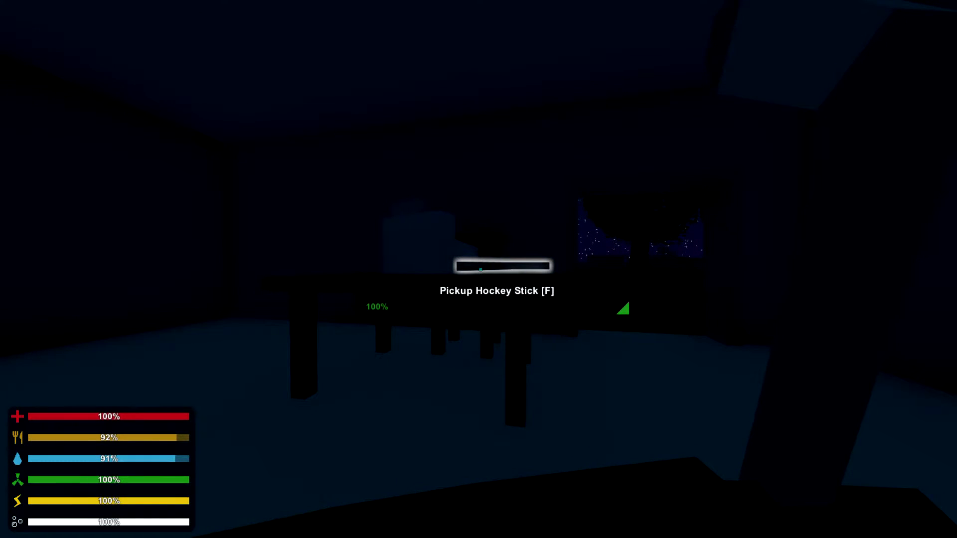
Step: Pick up the Hockey Stick and open the storage crates
{"action": "key", "text": "f"}
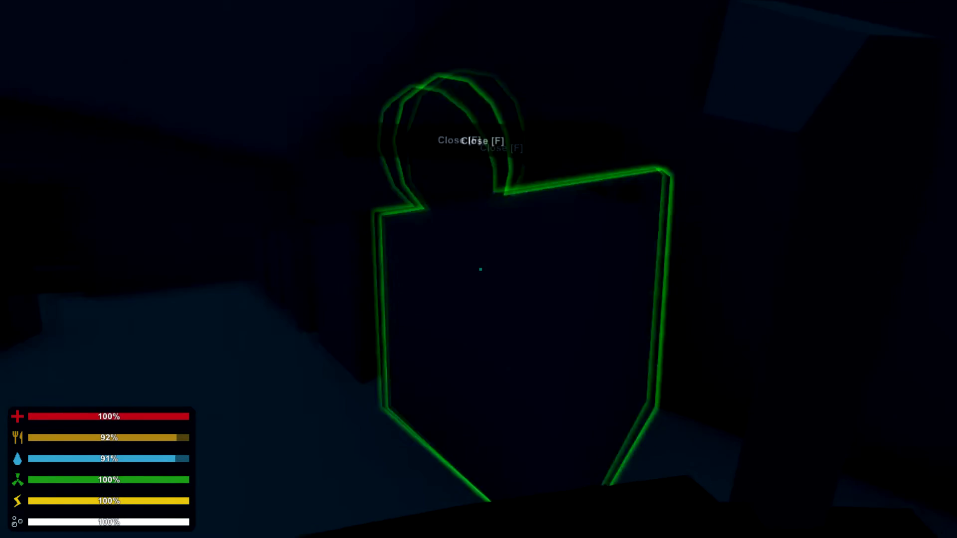
{"action": "key", "text": "w"}
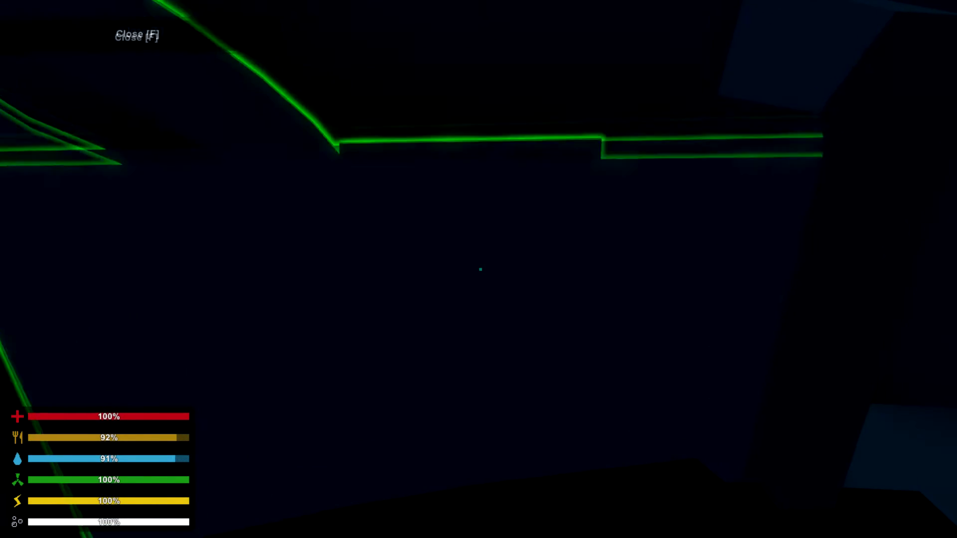
{"action": "key", "text": "f"}
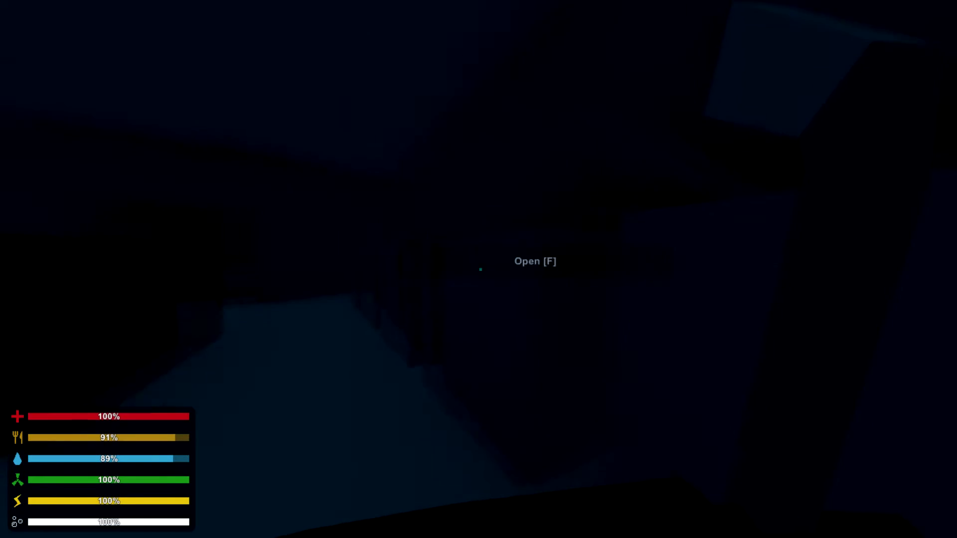
{"action": "key", "text": "f"}
{"action": "key", "text": "f"}
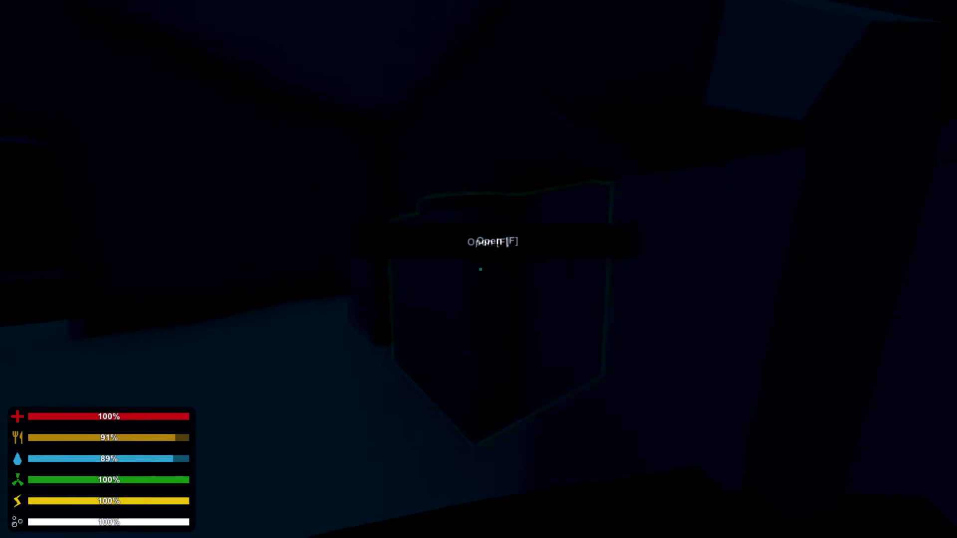
{"action": "key", "text": "f"}
{"action": "key", "text": "f"}
{"action": "key", "text": "f"}
Step: Take the Orange Cap from the open crate
{"action": "key", "text": "w"}
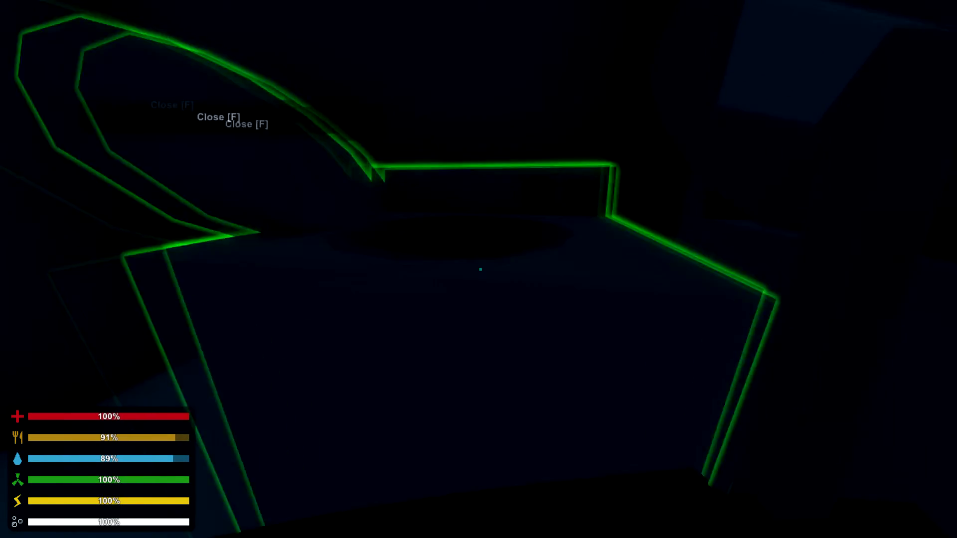
{"action": "key", "text": "space"}
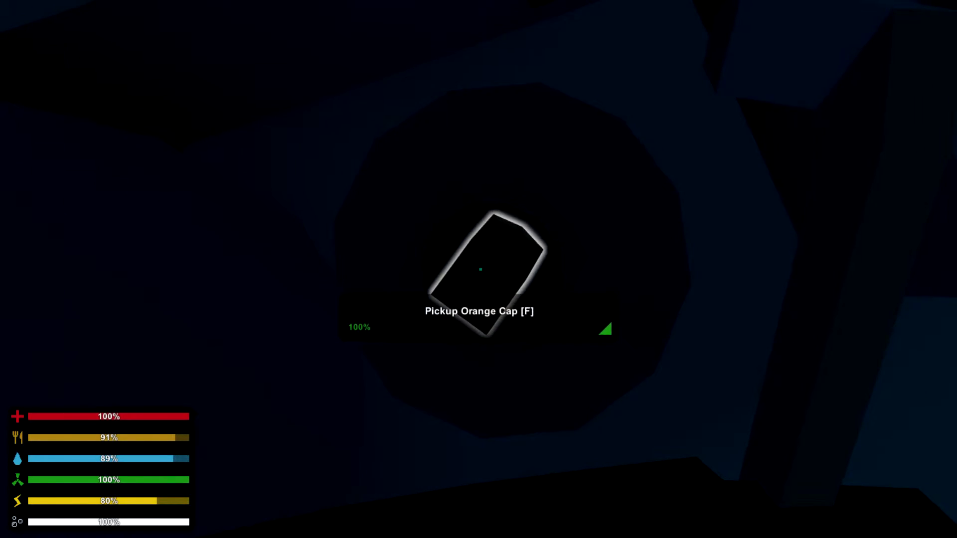
{"action": "key", "text": "f"}
{"action": "key", "text": "w"}
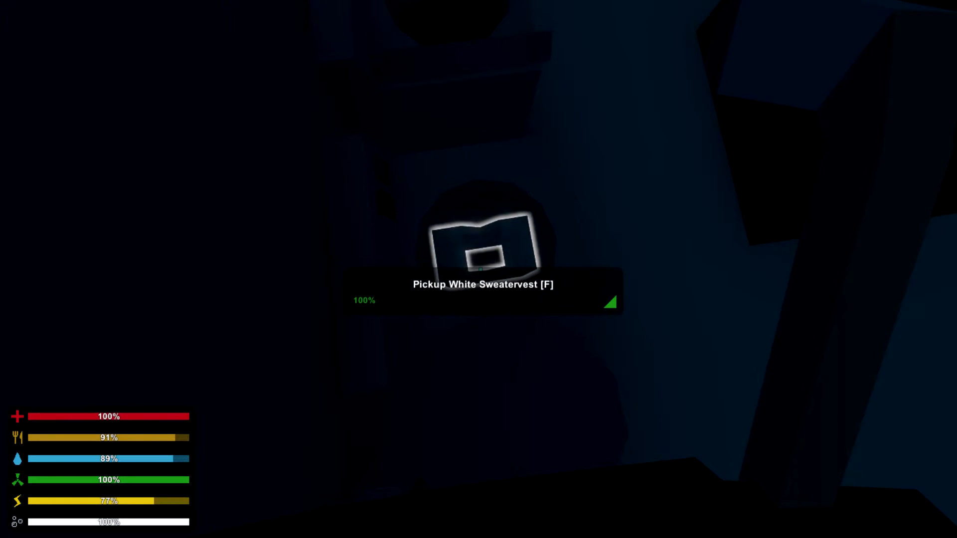
Step: Collect the White Sweatervest, Black Poncho and White Toque
{"action": "key", "text": "f"}
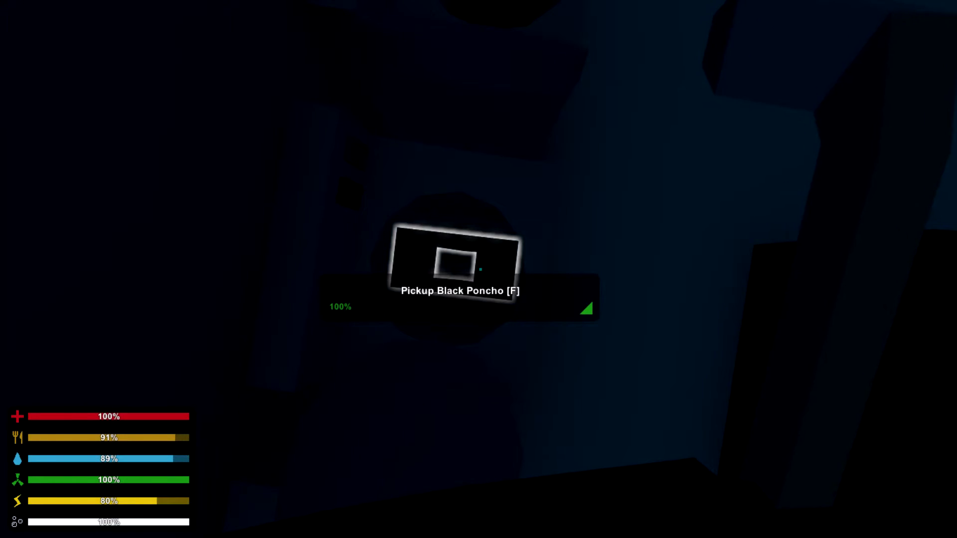
{"action": "key", "text": "f"}
{"action": "key", "text": "f"}
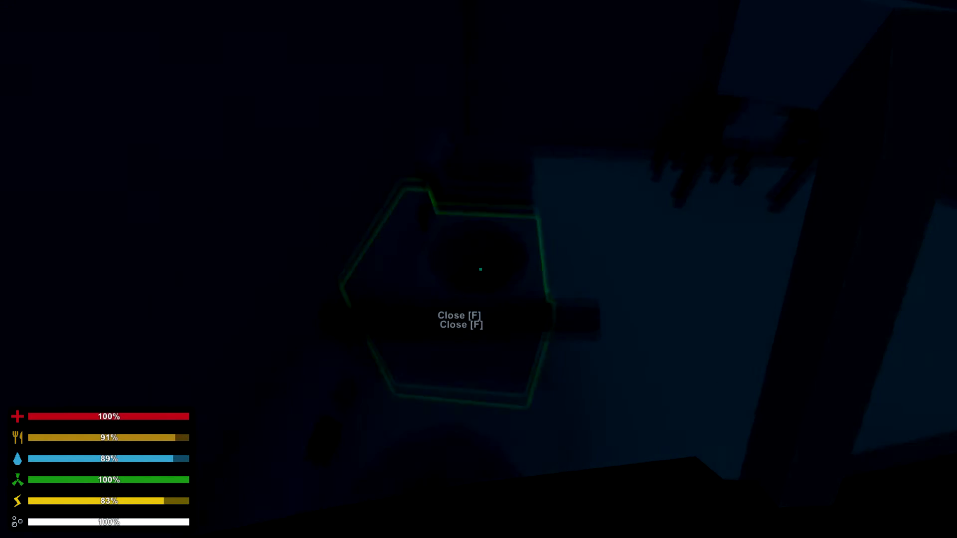
{"action": "key", "text": "f"}
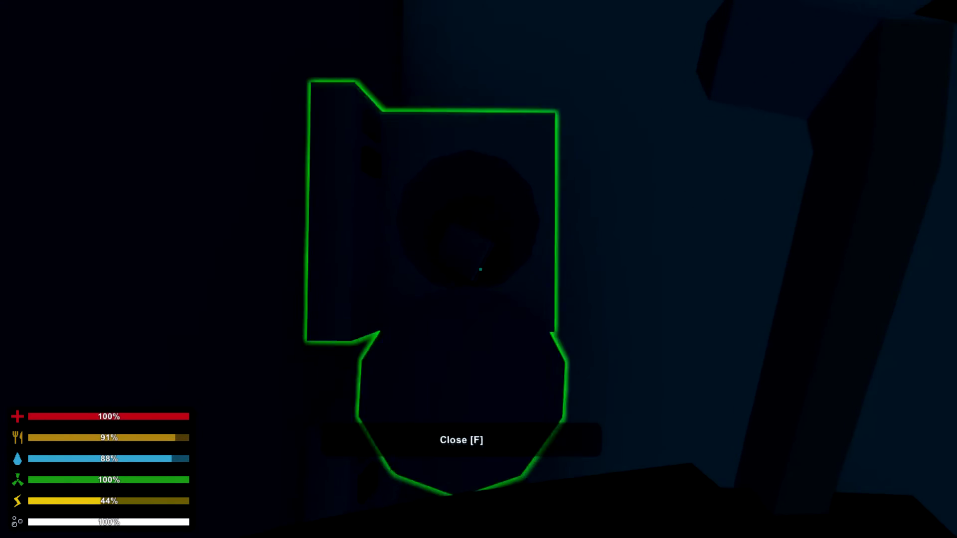
{"action": "key", "text": "f"}
{"action": "key", "text": "f"}
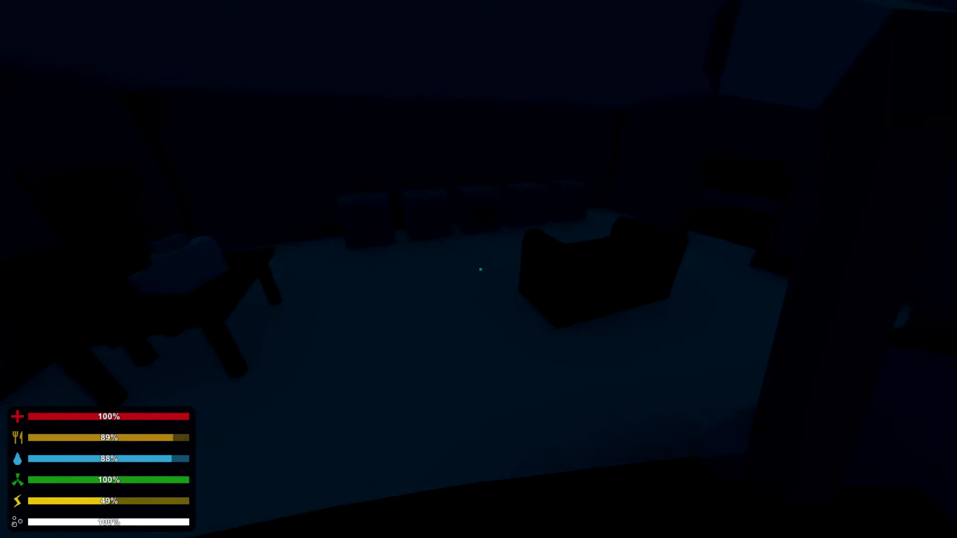
Step: Put on the Black Poncho from the inventory, then wear the Black Sweatervest again
{"action": "key", "text": "g"}
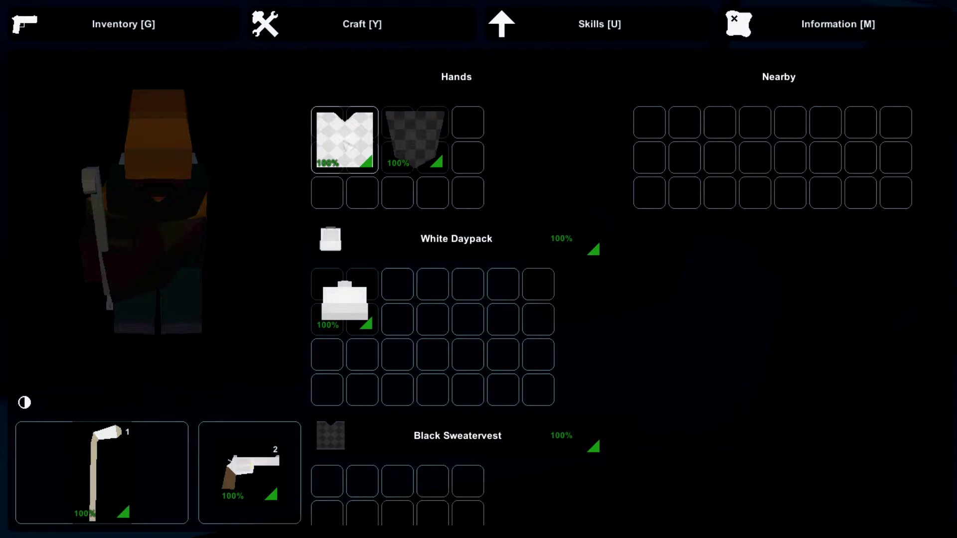
{"action": "left_click_drag", "start_coordinate": [427, 155], "coordinate": [172, 232]}
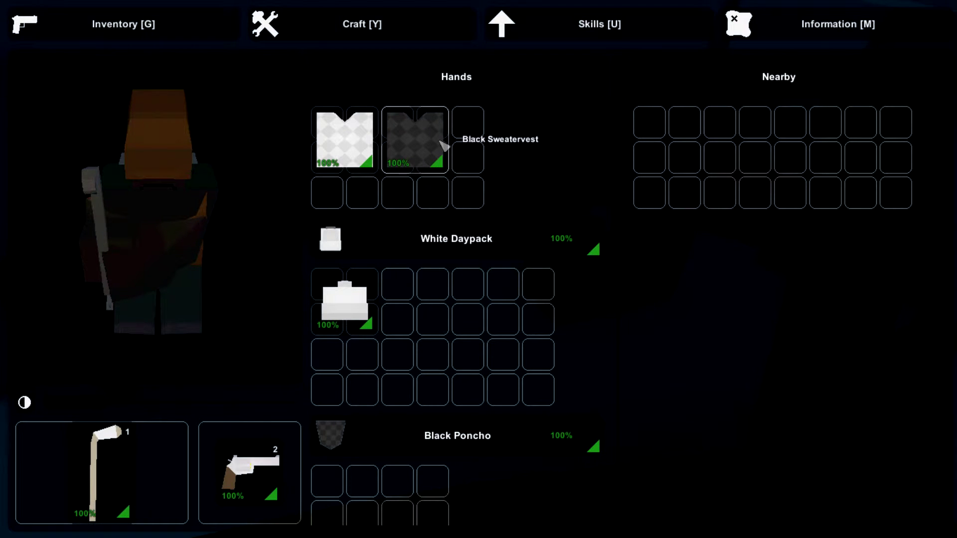
{"action": "left_click_drag", "start_coordinate": [415, 141], "coordinate": [239, 236]}
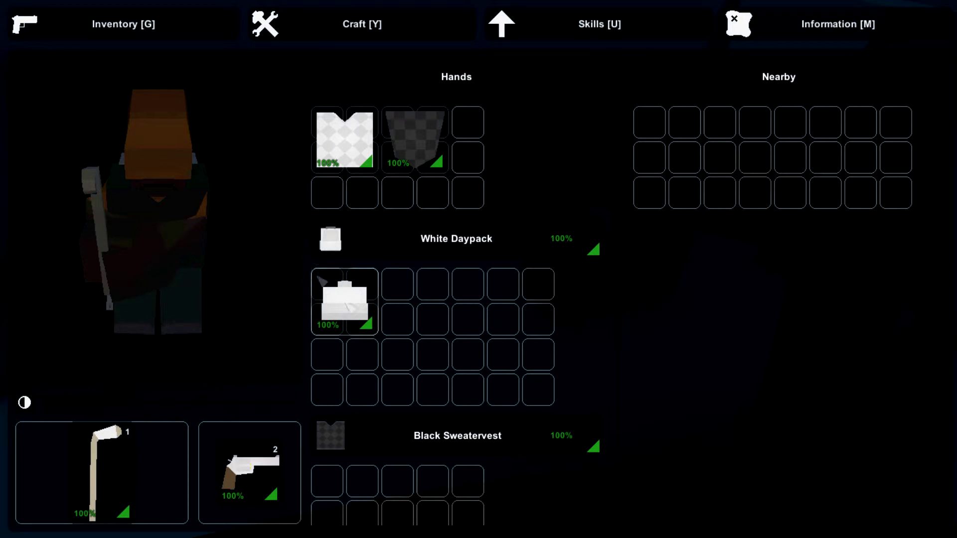
{"action": "scroll", "coordinate": [460, 370], "scroll_direction": "down", "scroll_amount": 3}
{"action": "scroll", "coordinate": [392, 351], "scroll_direction": "down", "scroll_amount": 4}
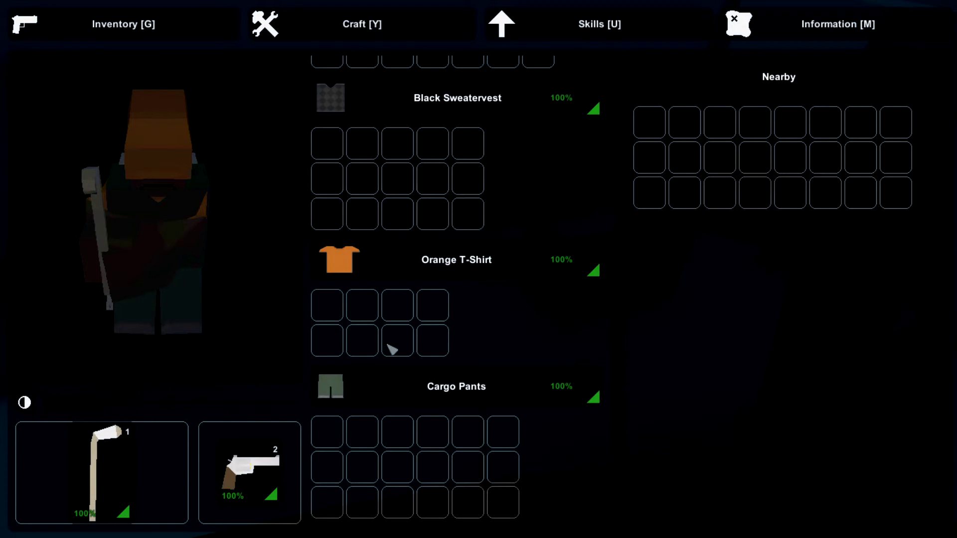
{"action": "scroll", "coordinate": [553, 322], "scroll_direction": "up", "scroll_amount": 6}
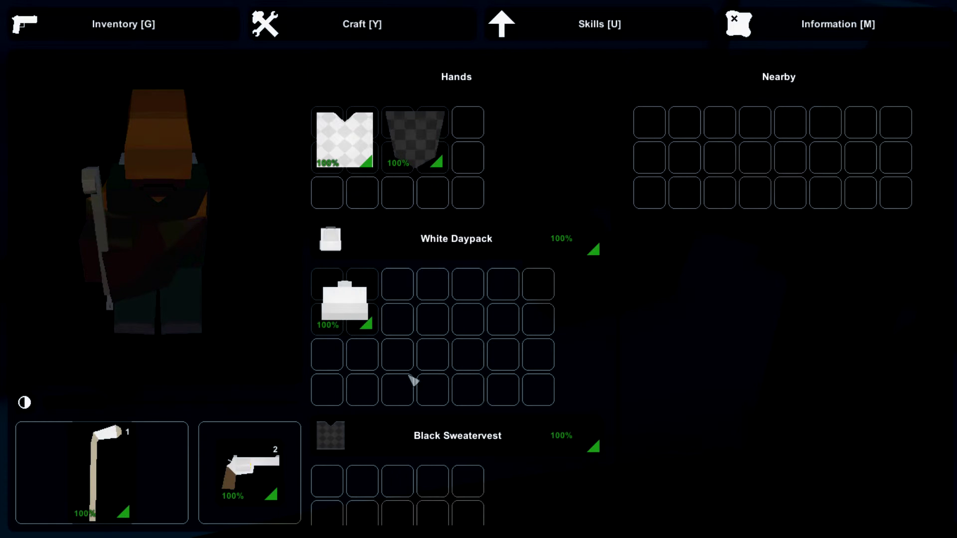
{"action": "scroll", "coordinate": [412, 381], "scroll_direction": "down", "scroll_amount": 3}
{"action": "scroll", "coordinate": [389, 384], "scroll_direction": "down", "scroll_amount": 3}
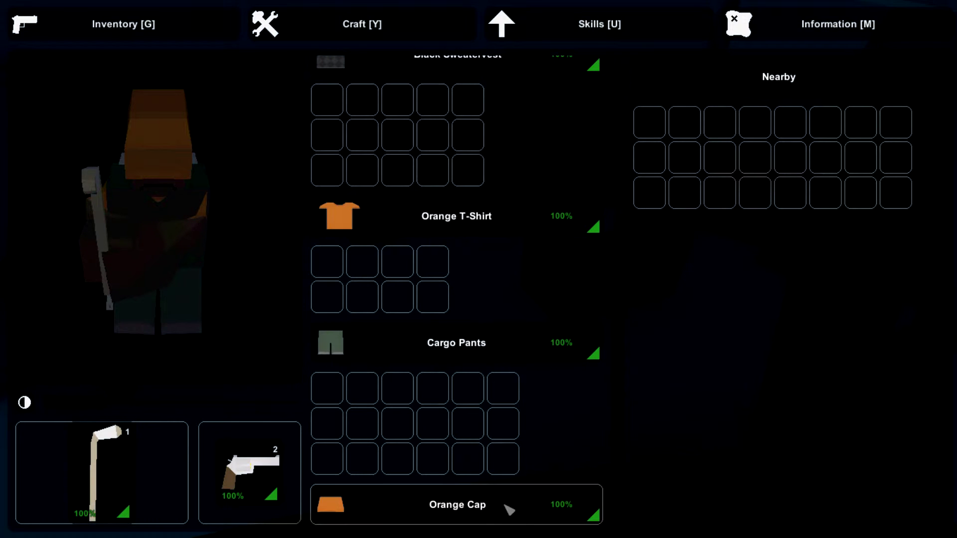